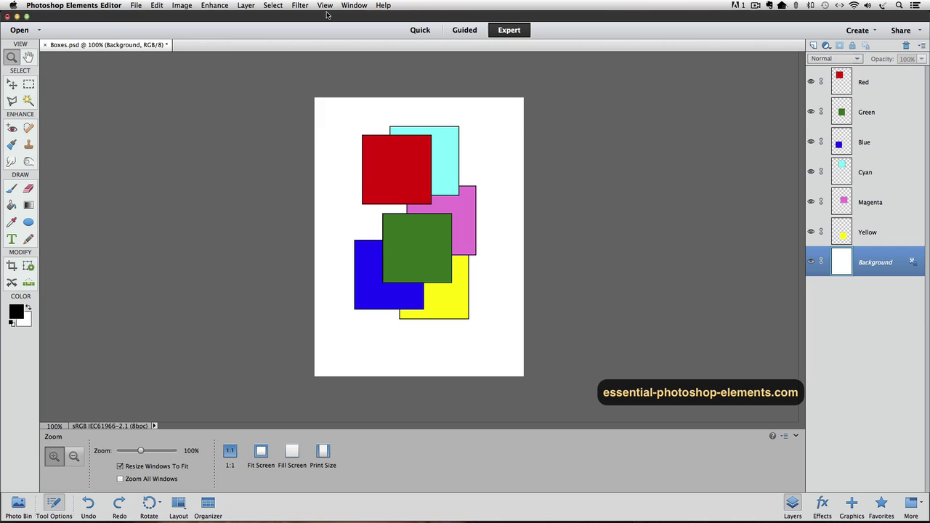
- Turn on View > Rulers so rulers run along the top and left edges of Boxes.psd
{"action": "left_click", "coordinate": [324, 5]}
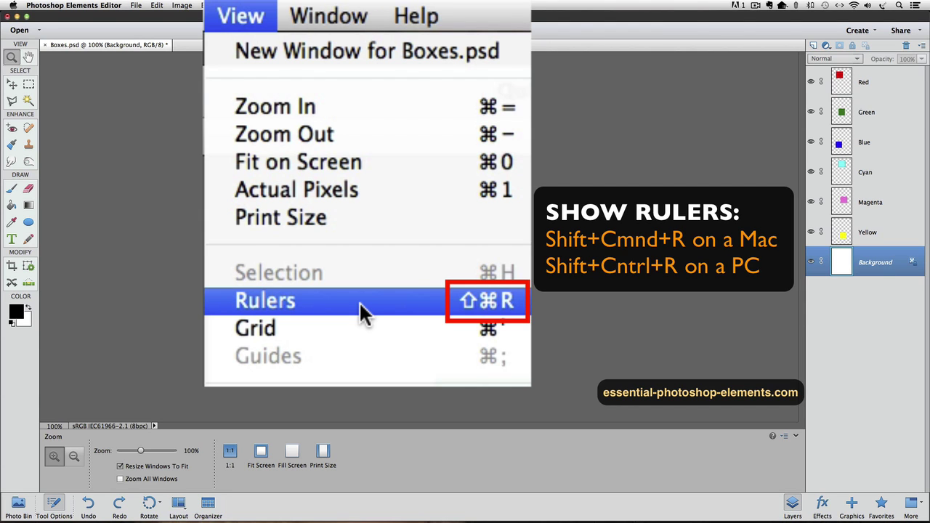
{"action": "left_click", "coordinate": [359, 301]}
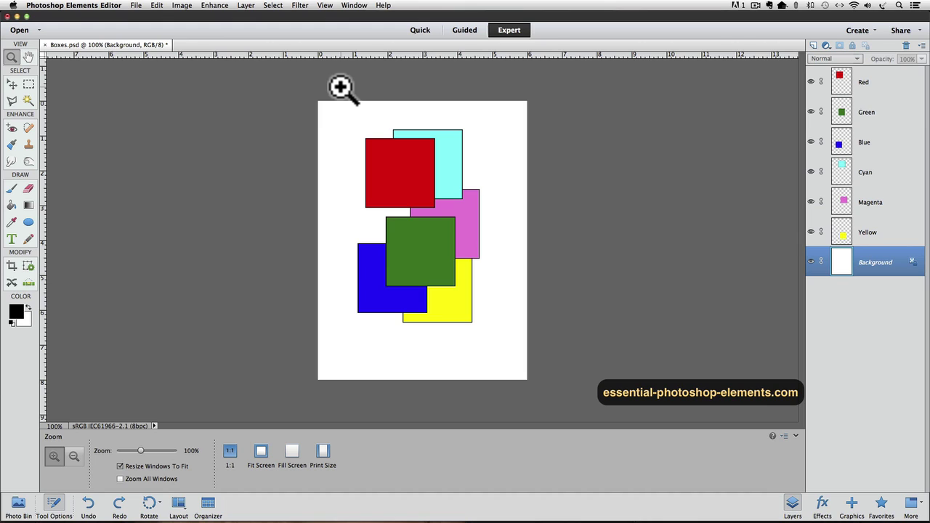
- Drag guides from the rulers onto the white page's top, left, right and bottom edges
{"action": "left_click_drag", "start_coordinate": [376, 55], "coordinate": [380, 101]}
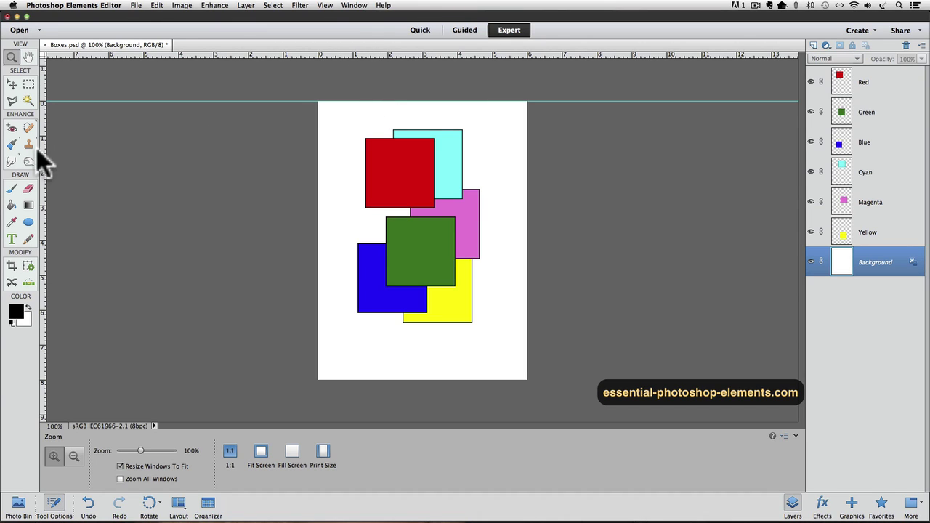
{"action": "left_click_drag", "start_coordinate": [43, 146], "coordinate": [315, 159]}
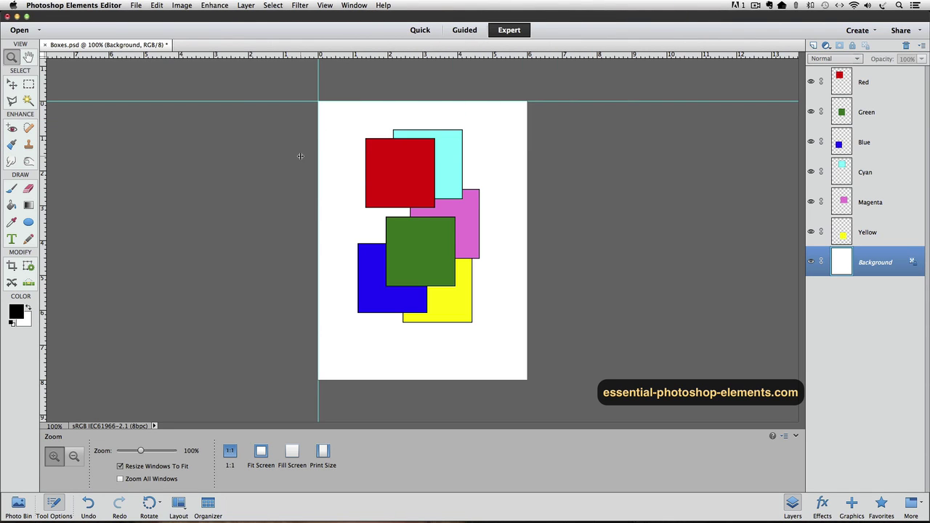
{"action": "left_click_drag", "start_coordinate": [42, 121], "coordinate": [529, 153]}
{"action": "left_click_drag", "start_coordinate": [485, 55], "coordinate": [497, 380]}
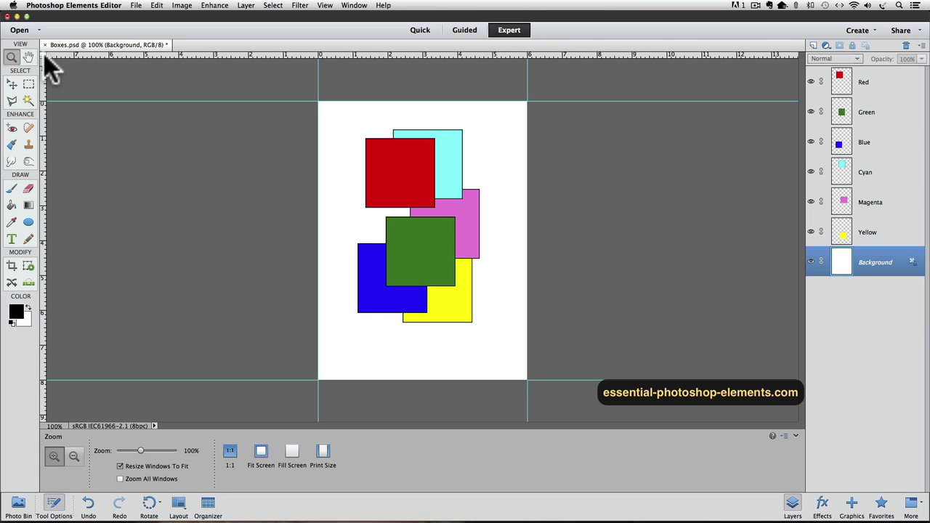
- Drag the ruler origin from the corner crosshair to a new zero point inside the page
{"action": "left_click_drag", "start_coordinate": [44, 54], "coordinate": [366, 138]}
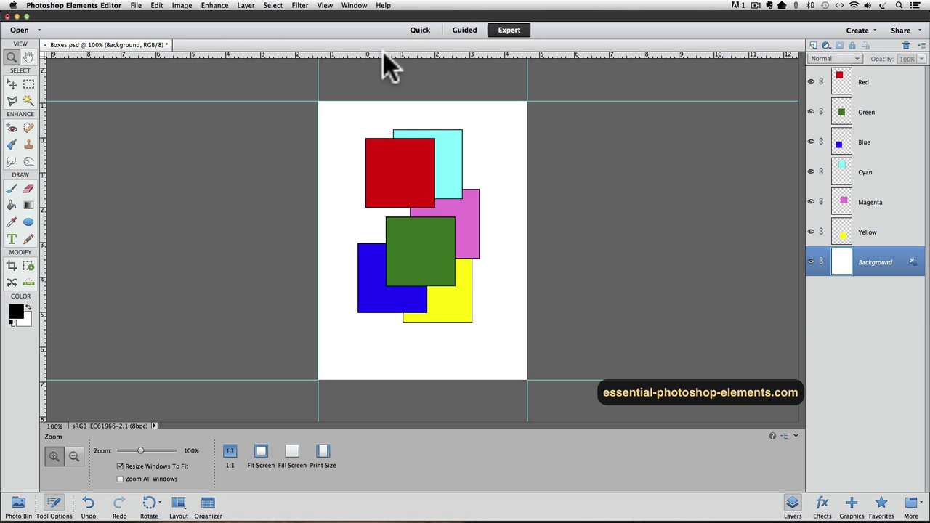
- Frame the red square with horizontal guides at its top and bottom and vertical guides at its sides
{"action": "left_click_drag", "start_coordinate": [383, 54], "coordinate": [393, 138]}
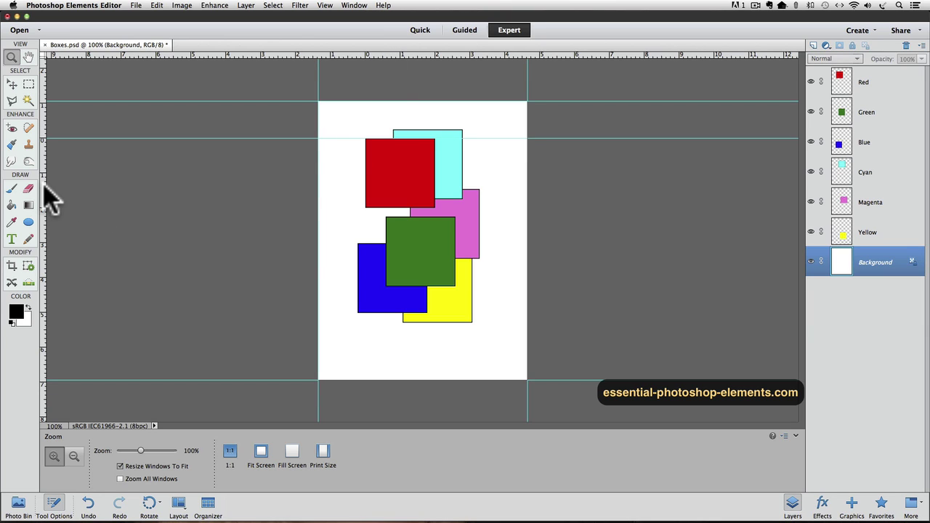
{"action": "left_click_drag", "start_coordinate": [44, 184], "coordinate": [365, 199]}
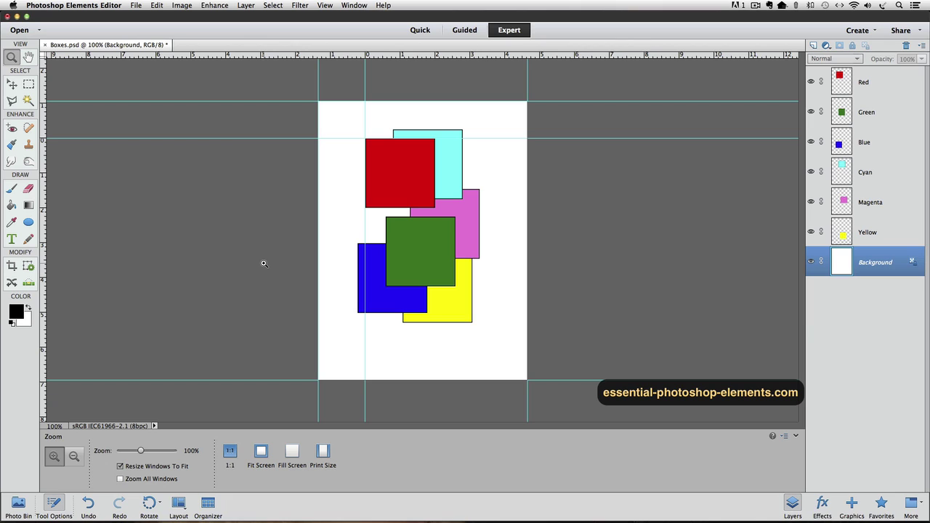
{"action": "left_click_drag", "start_coordinate": [412, 55], "coordinate": [415, 208]}
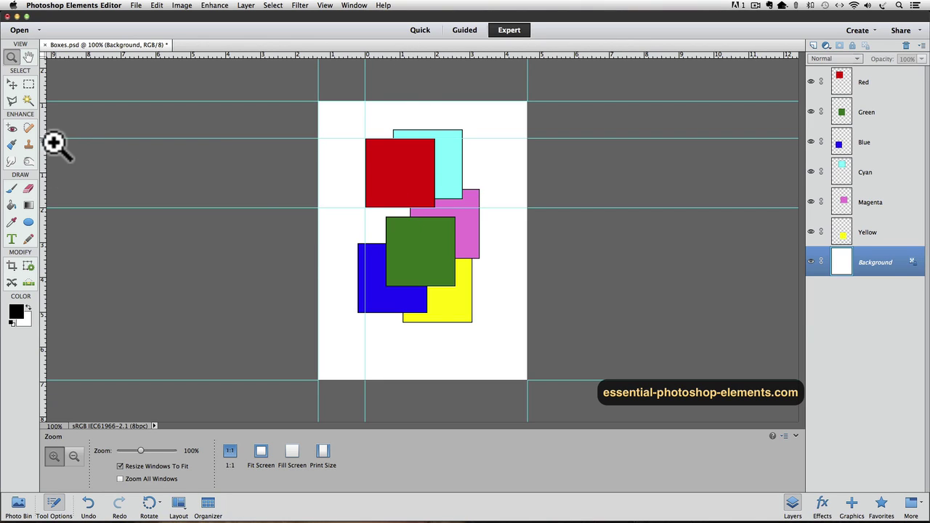
{"action": "left_click_drag", "start_coordinate": [42, 154], "coordinate": [434, 170]}
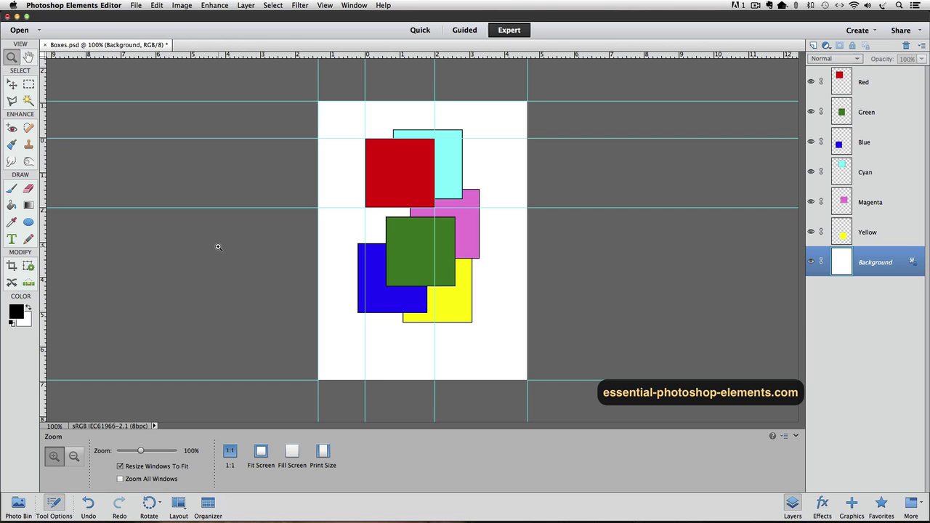
- Choose View > Clear Guides to remove every guide from Boxes.psd
{"action": "left_click", "coordinate": [325, 5]}
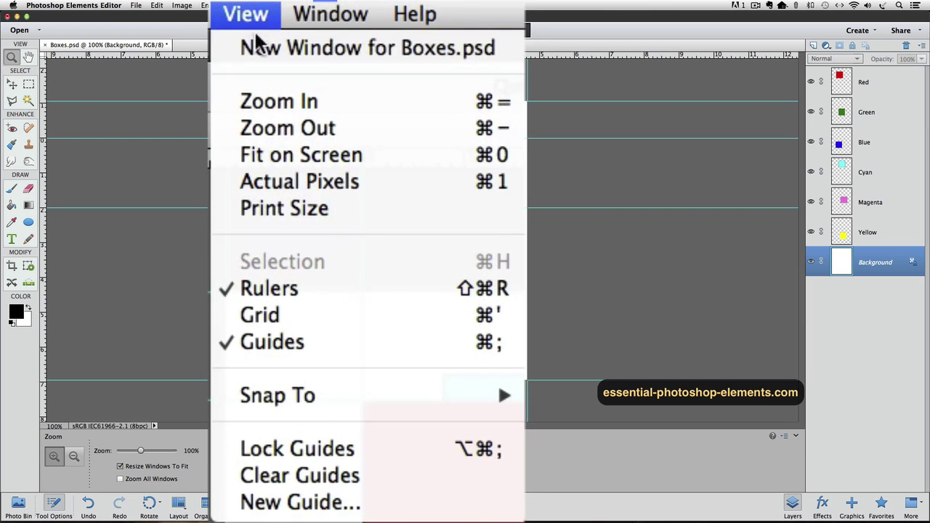
{"action": "left_click", "coordinate": [389, 167]}
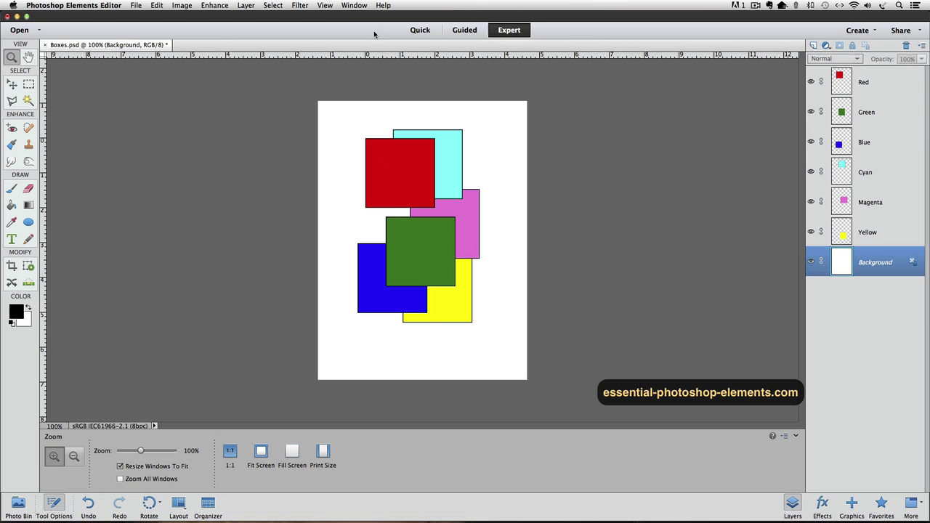
{"action": "left_click", "coordinate": [325, 5]}
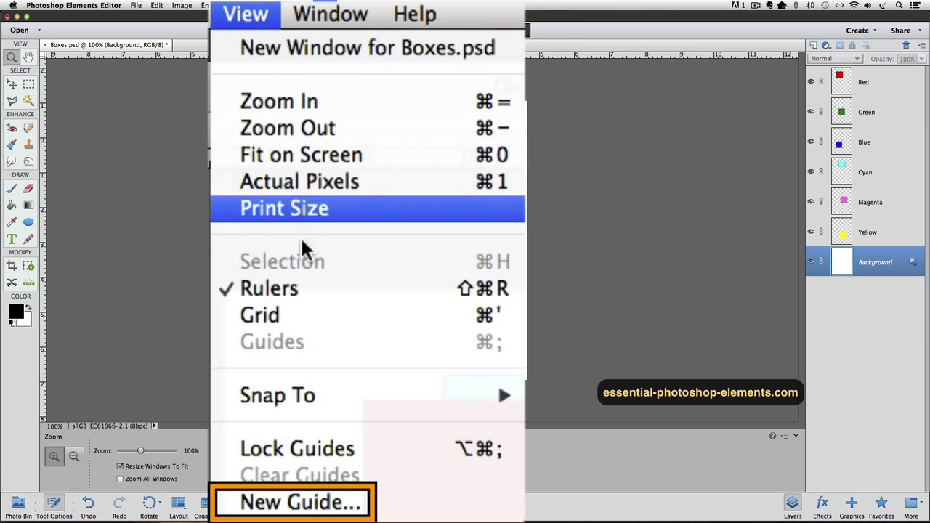
- Use New Guide to add a vertical guide at position 0 in
{"action": "left_click", "coordinate": [348, 178]}
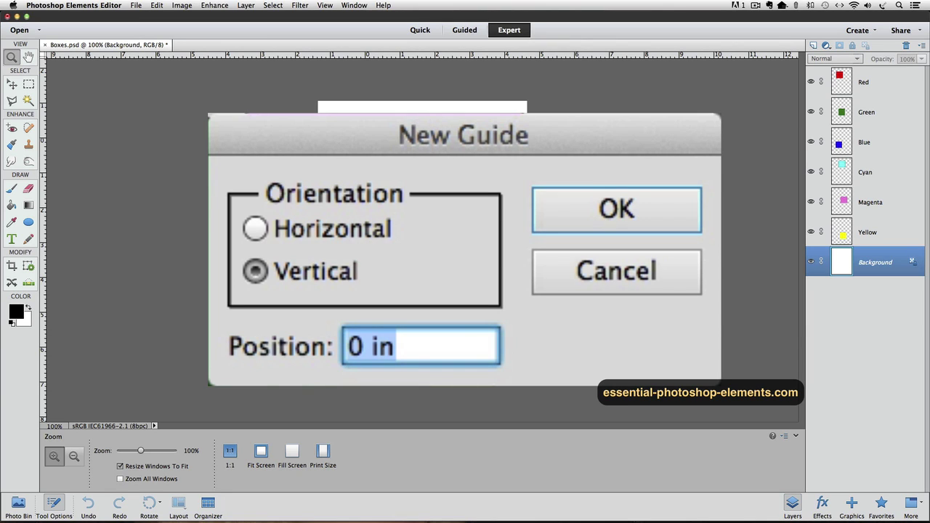
{"action": "left_click", "coordinate": [506, 237]}
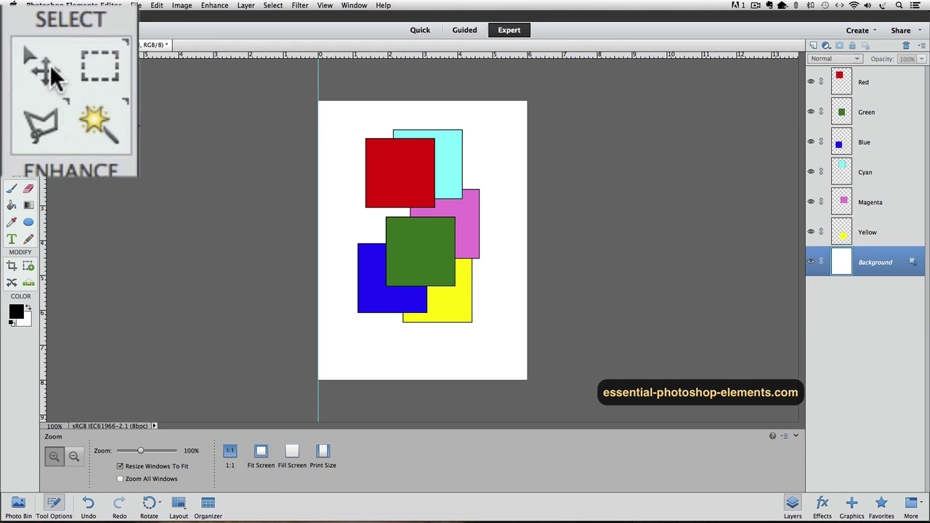
- With the Move tool, set left, right, top and bottom guides at half-inch page margins
{"action": "left_click", "coordinate": [14, 85]}
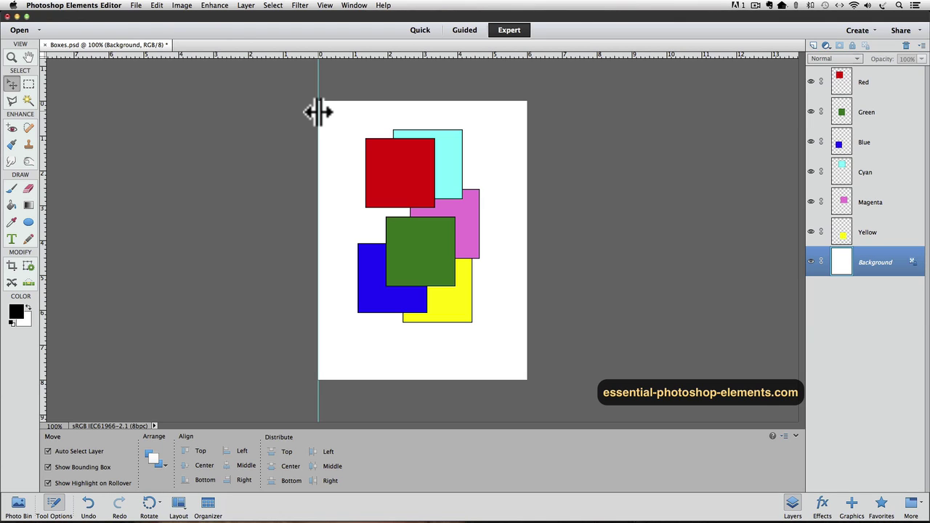
{"action": "left_click_drag", "start_coordinate": [318, 111], "coordinate": [335, 109]}
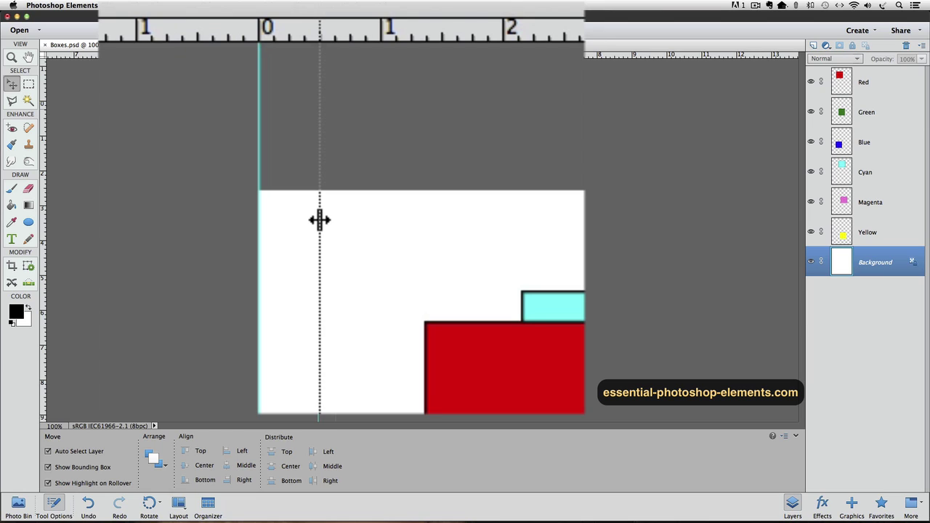
{"action": "left_click_drag", "start_coordinate": [320, 220], "coordinate": [318, 218]}
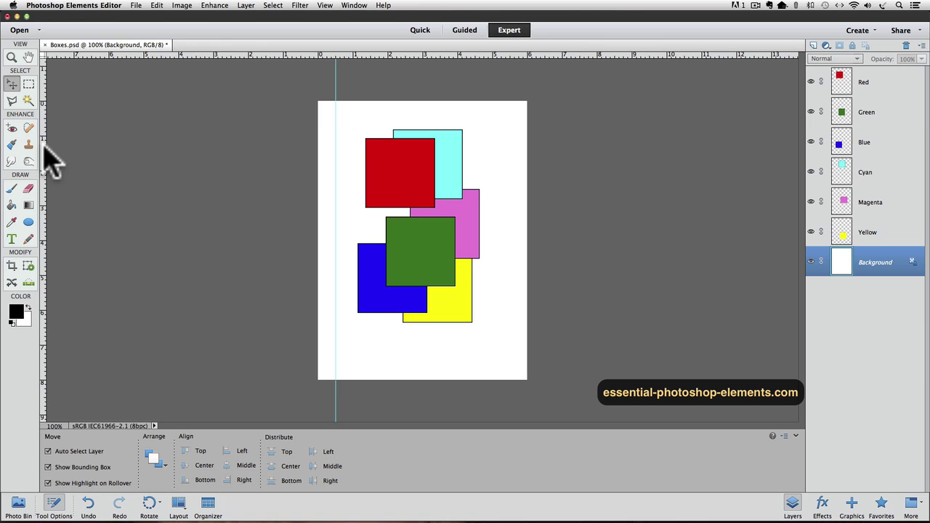
{"action": "left_click_drag", "start_coordinate": [44, 160], "coordinate": [508, 153]}
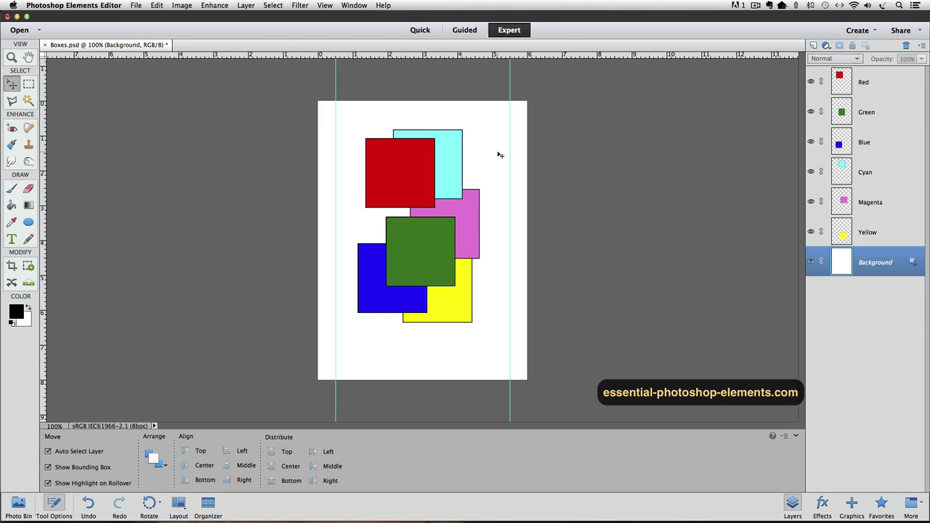
{"action": "left_click_drag", "start_coordinate": [470, 54], "coordinate": [465, 117]}
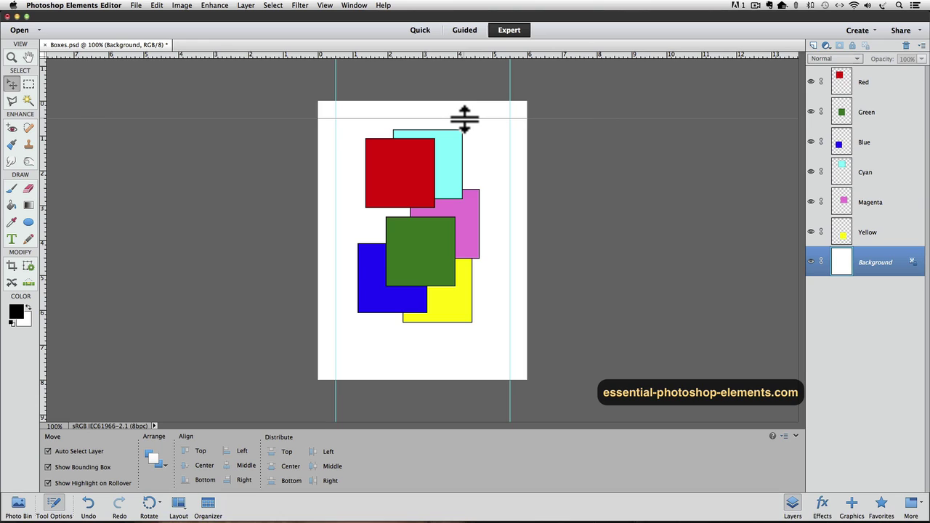
{"action": "left_click_drag", "start_coordinate": [454, 55], "coordinate": [454, 363]}
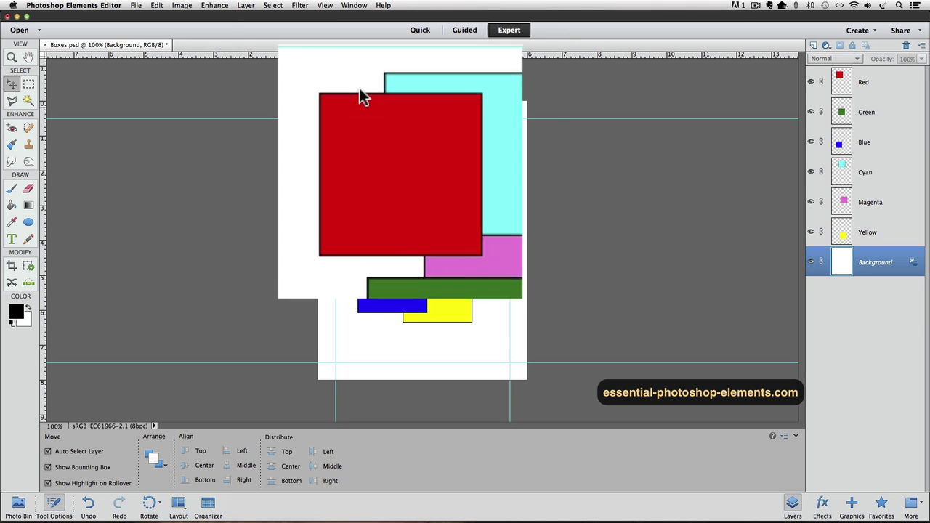
- Select the red square's layer and uncheck Show Bounding Box in Tool Options
{"action": "left_click", "coordinate": [388, 165]}
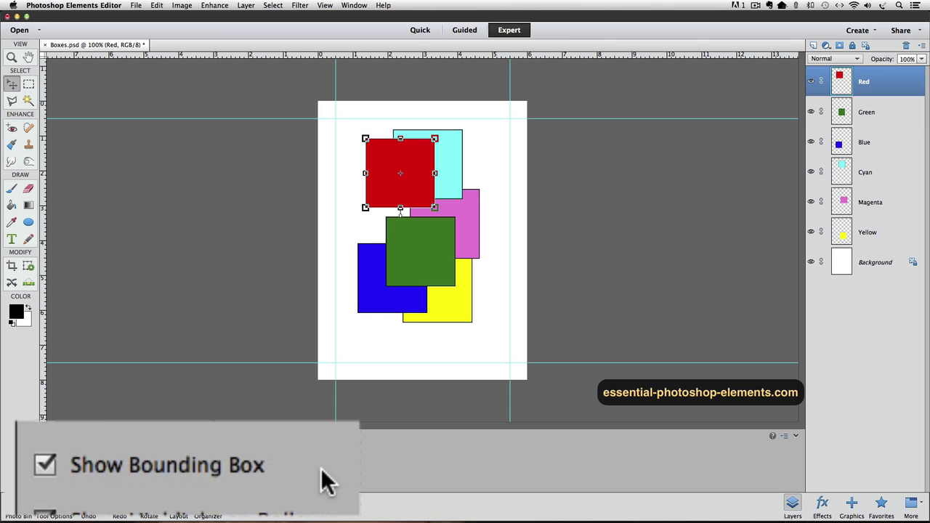
{"action": "left_click", "coordinate": [227, 466]}
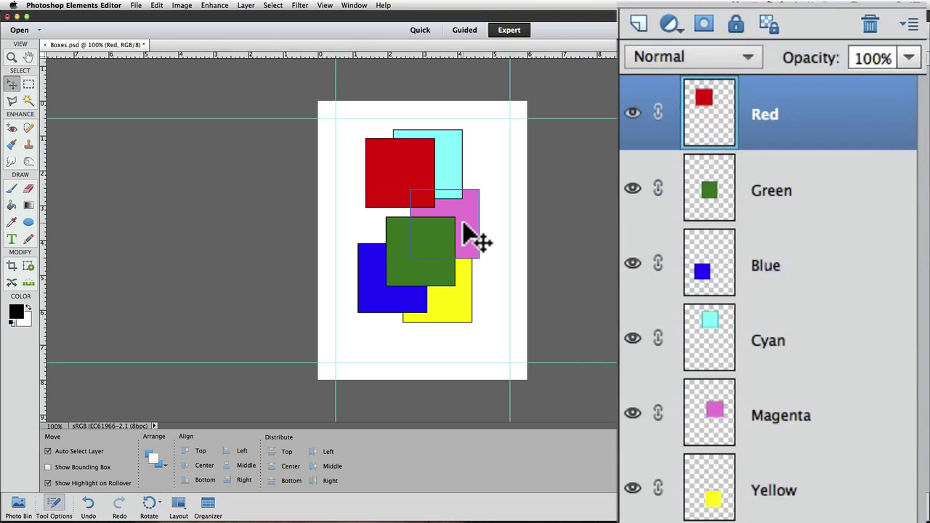
{"action": "left_click", "coordinate": [465, 226]}
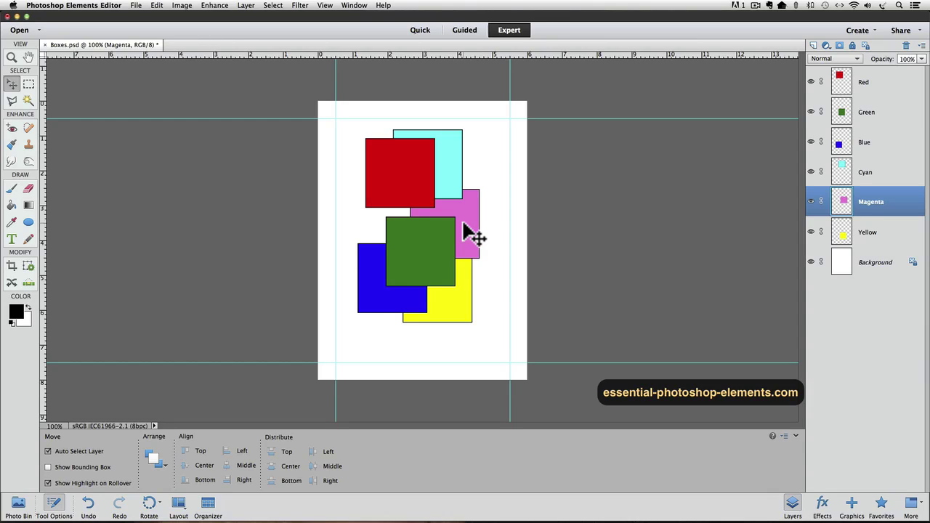
{"action": "left_click", "coordinate": [395, 187]}
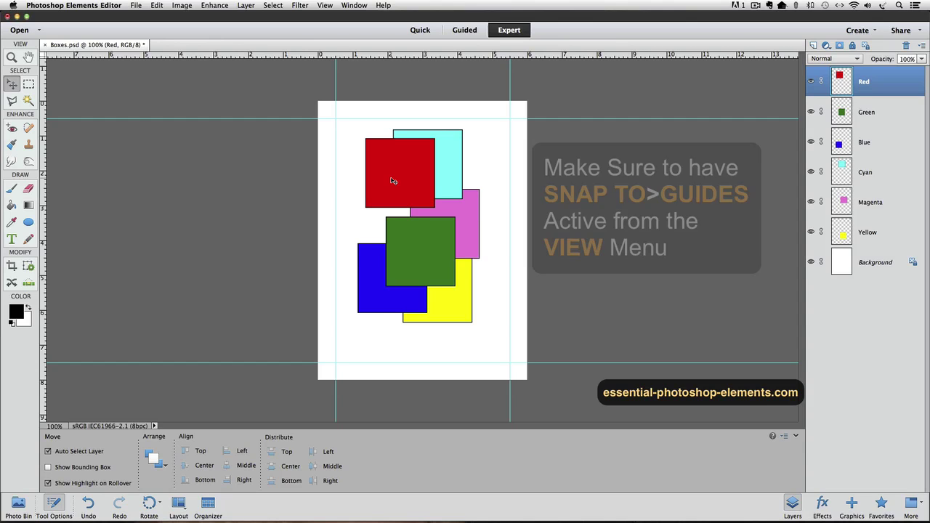
- Snap red top-left, blue bottom-left, cyan top-right and yellow bottom-right into the margin corners
{"action": "left_click_drag", "start_coordinate": [390, 181], "coordinate": [365, 163]}
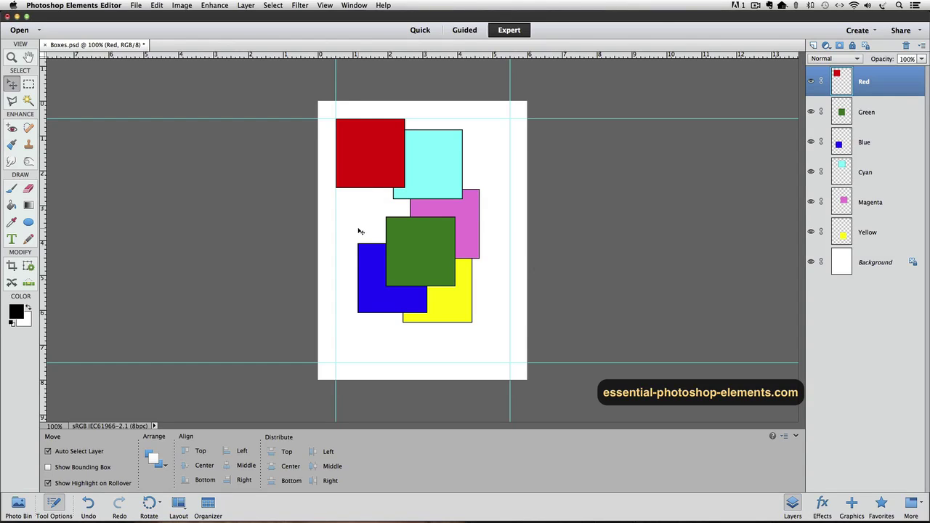
{"action": "left_click_drag", "start_coordinate": [373, 278], "coordinate": [352, 330]}
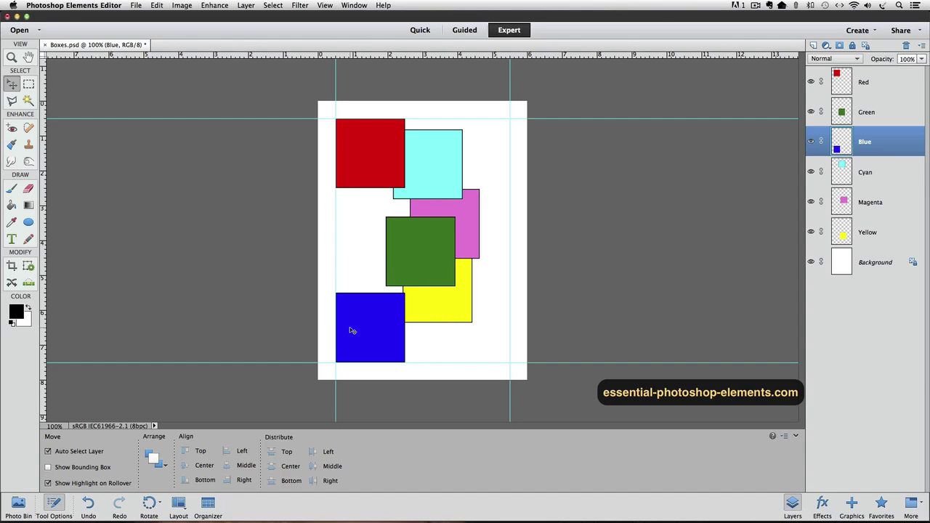
{"action": "left_click_drag", "start_coordinate": [446, 154], "coordinate": [491, 147]}
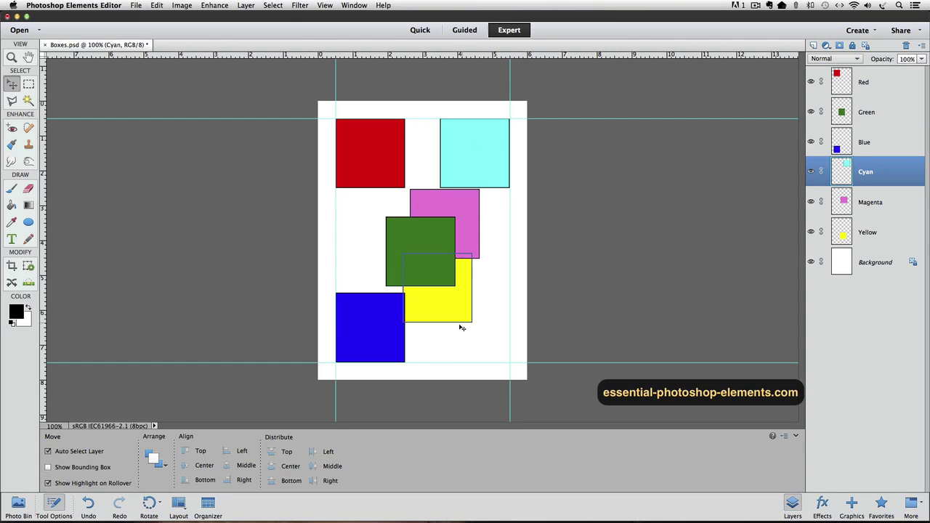
{"action": "left_click", "coordinate": [459, 309]}
{"action": "left_click_drag", "start_coordinate": [459, 310], "coordinate": [496, 348]}
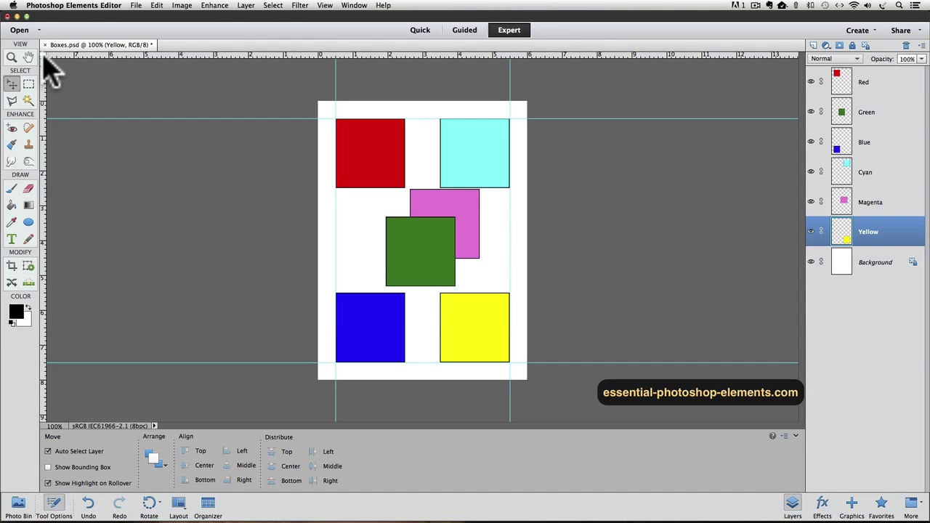
- Move the ruler zero to the red square's bottom edge and add a horizontal guide a gap below it
{"action": "left_click_drag", "start_coordinate": [44, 55], "coordinate": [275, 182]}
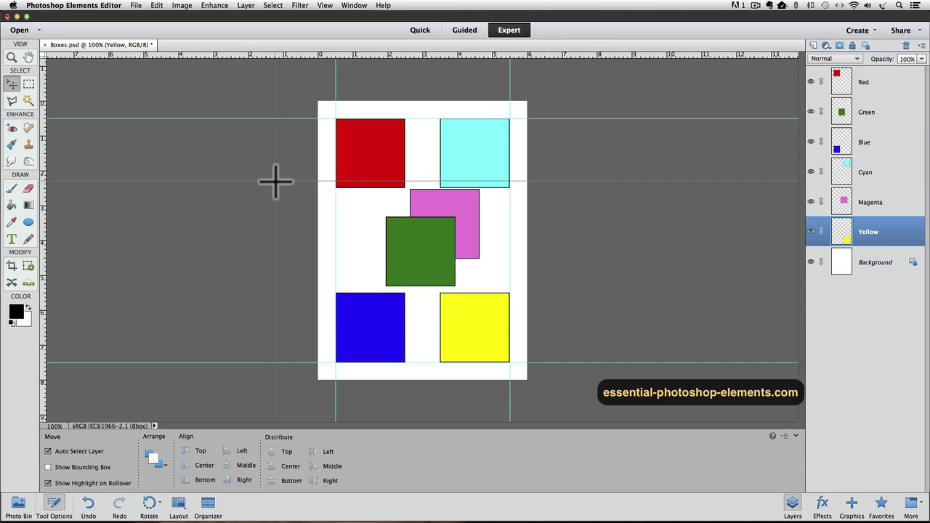
{"action": "left_click_drag", "start_coordinate": [140, 230], "coordinate": [148, 250]}
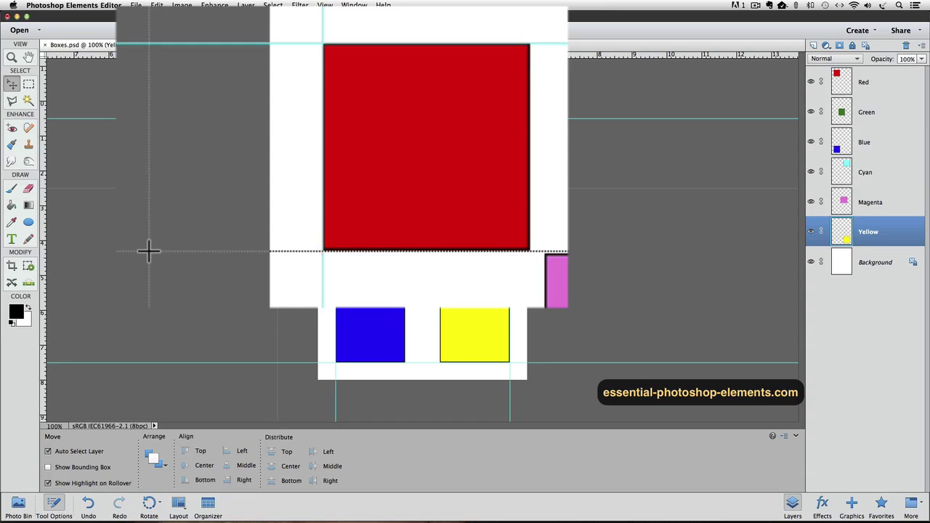
{"action": "left_click_drag", "start_coordinate": [148, 250], "coordinate": [276, 188]}
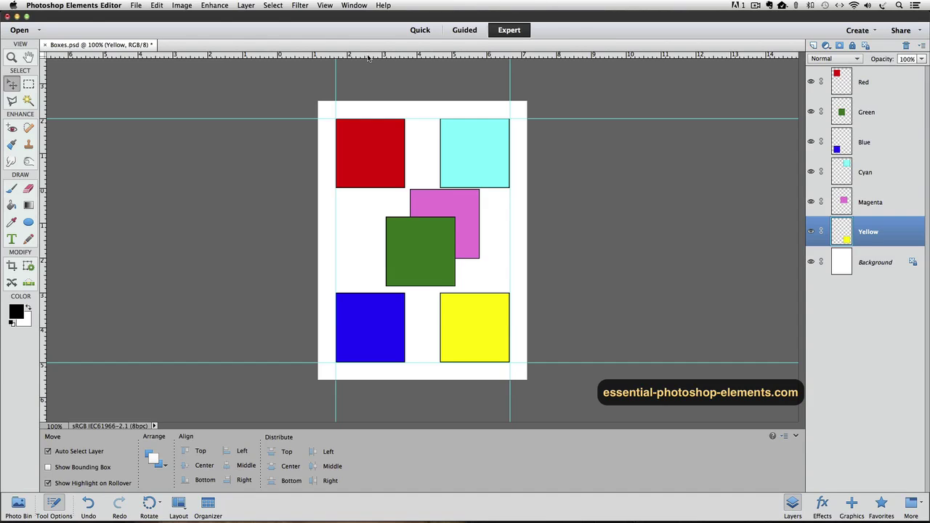
{"action": "left_click_drag", "start_coordinate": [367, 57], "coordinate": [357, 188]}
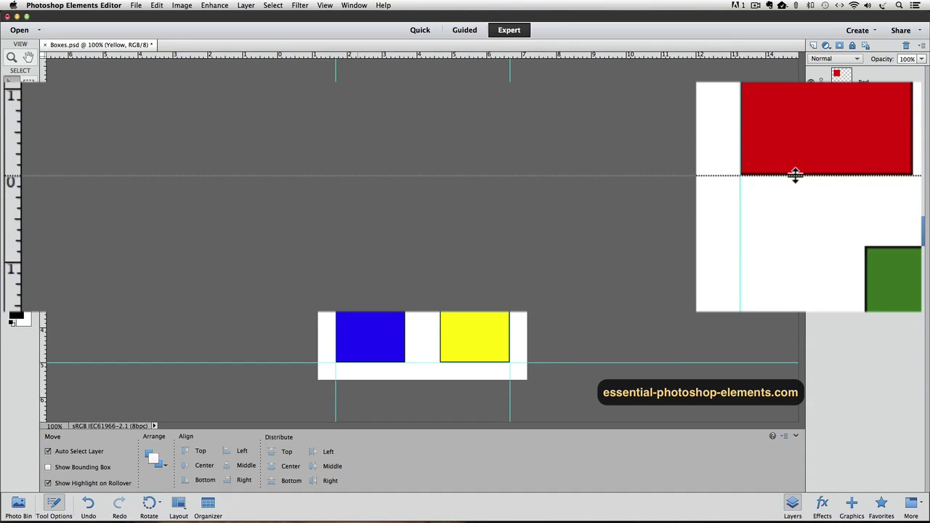
{"action": "left_click_drag", "start_coordinate": [794, 174], "coordinate": [788, 217]}
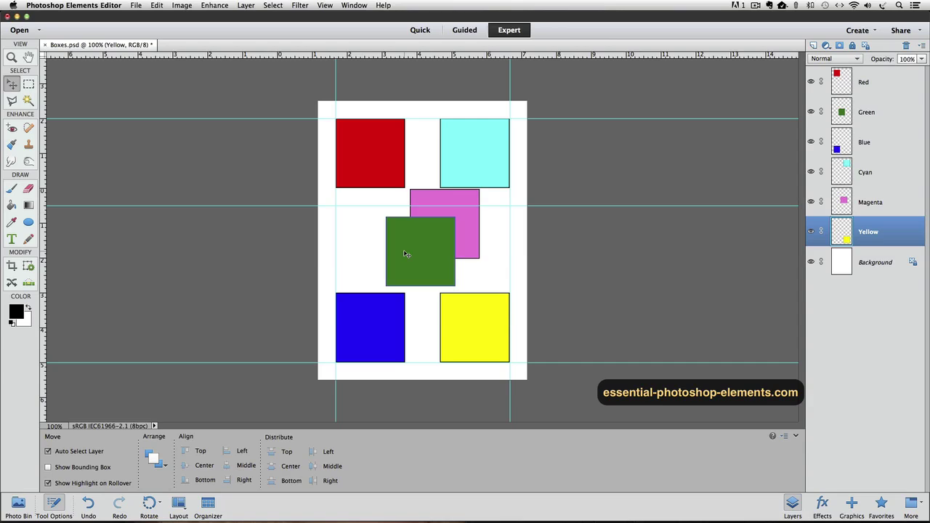
- Move the green square to the middle-left guide and the magenta square to the middle-right guide
{"action": "left_click_drag", "start_coordinate": [406, 254], "coordinate": [356, 244]}
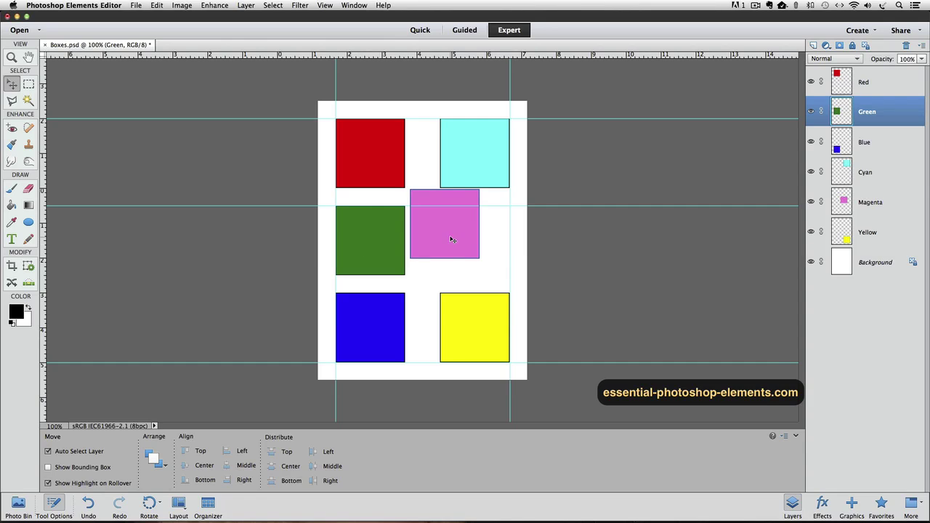
{"action": "left_click_drag", "start_coordinate": [453, 237], "coordinate": [481, 255]}
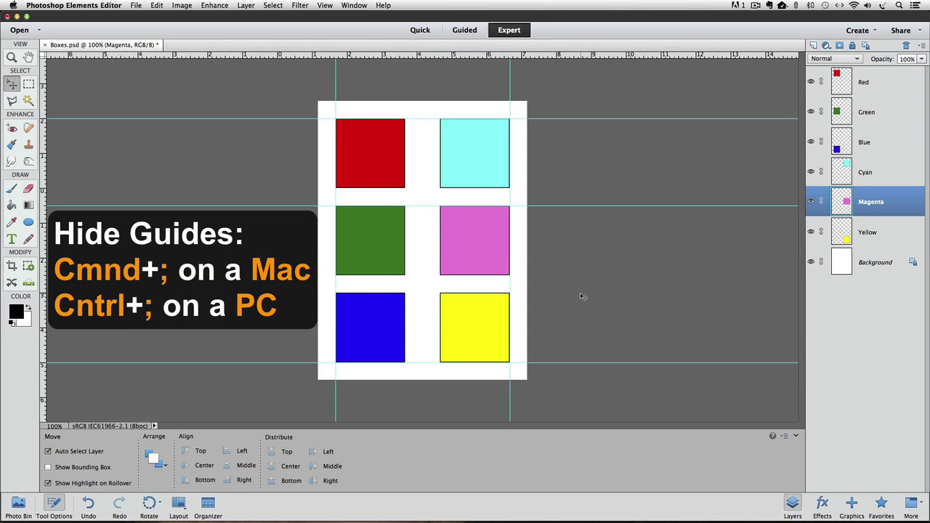
- Hide the guide lines over Boxes.psd with Cmd+;
{"action": "key", "text": "super+semicolon"}
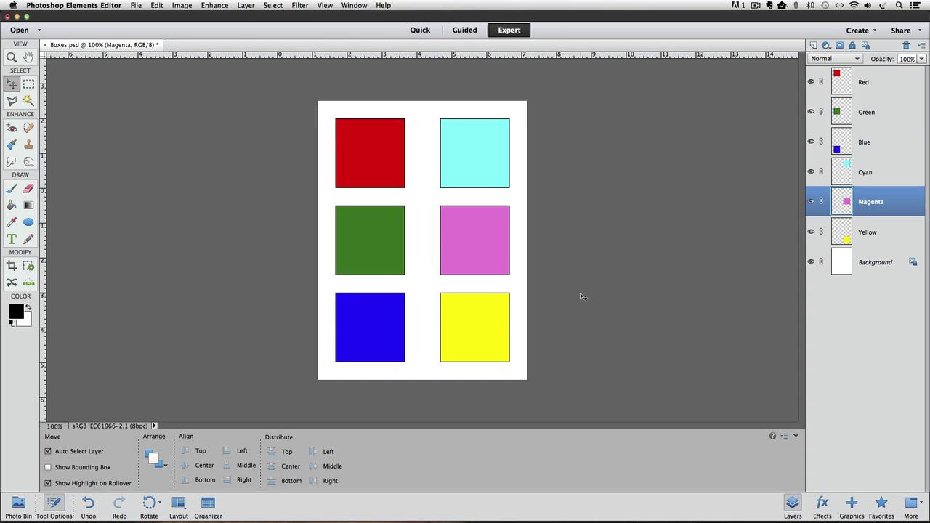
- Switch the ruler units from inches to centimeters
{"action": "right_click", "coordinate": [372, 57]}
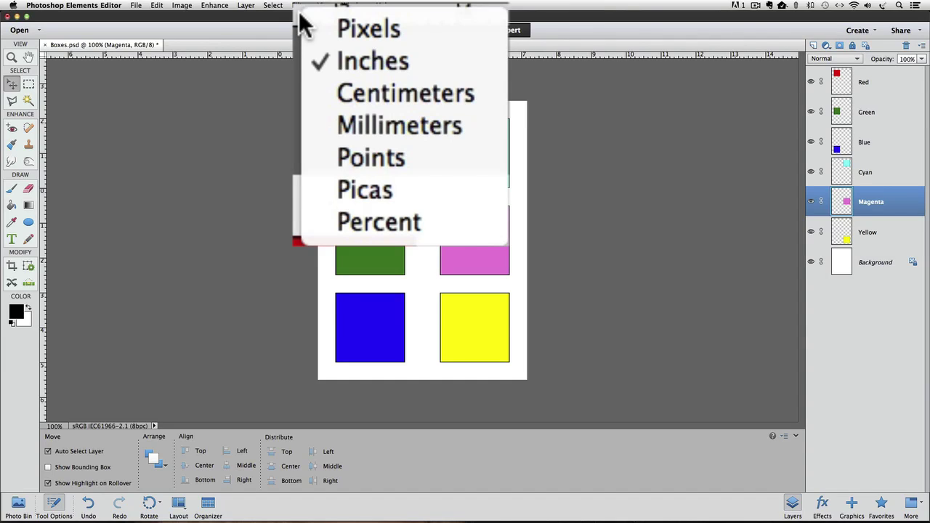
{"action": "left_click", "coordinate": [403, 92]}
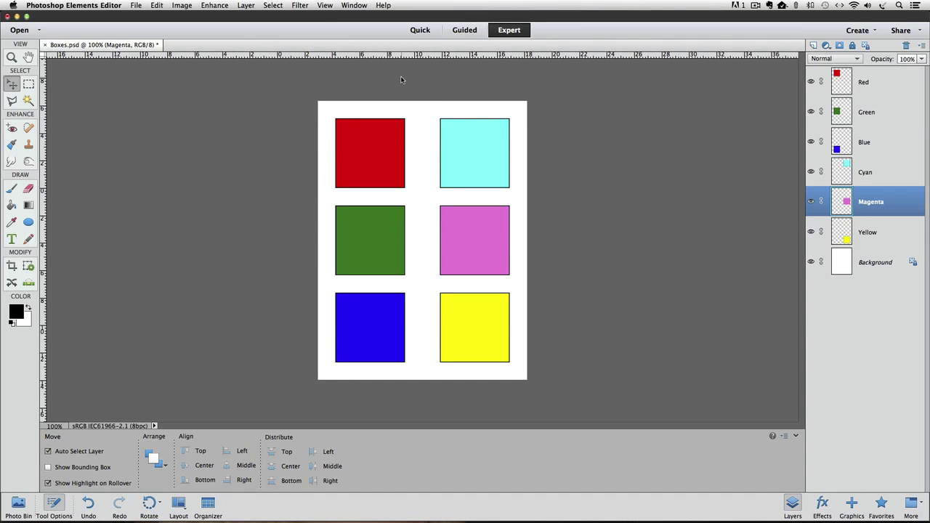